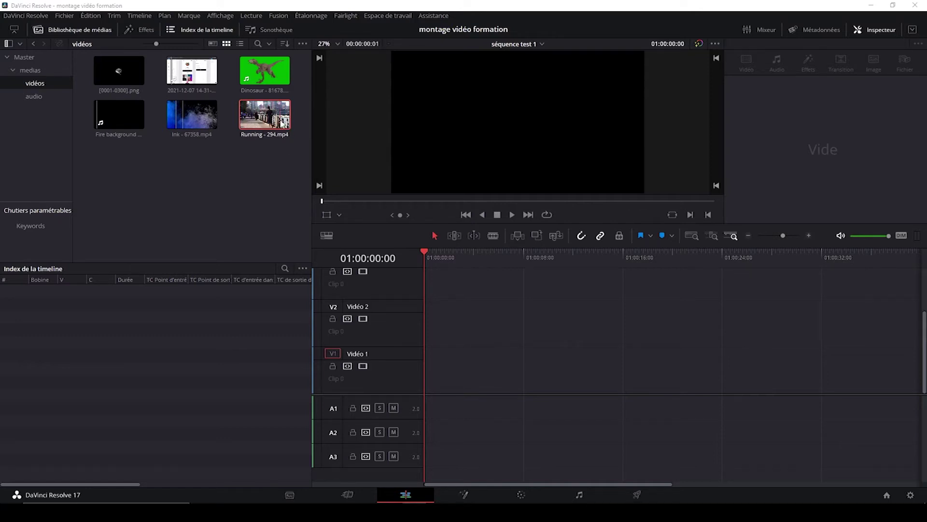
Place the Running - 294.mp4 clip at the start of the Vidéo 1 track and play it back.
left_click_drag(283, 124, 424, 388)
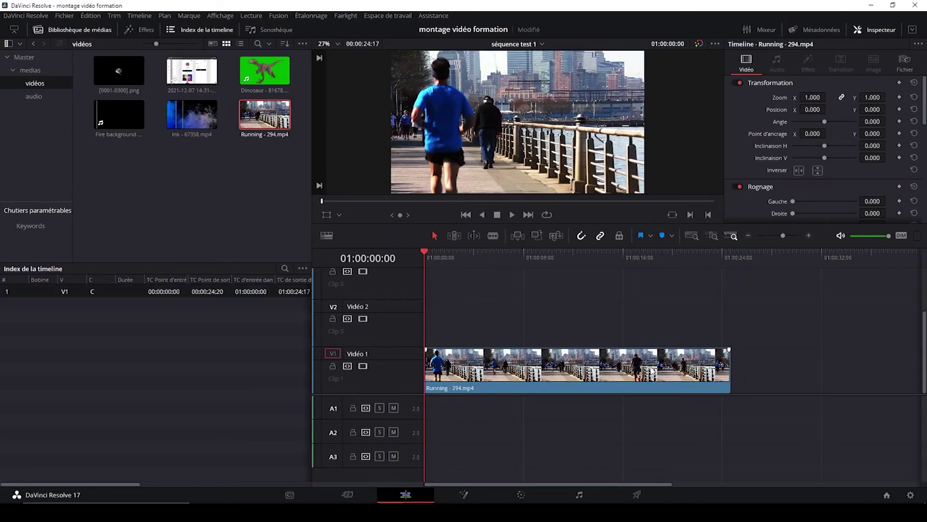
left_click(512, 214)
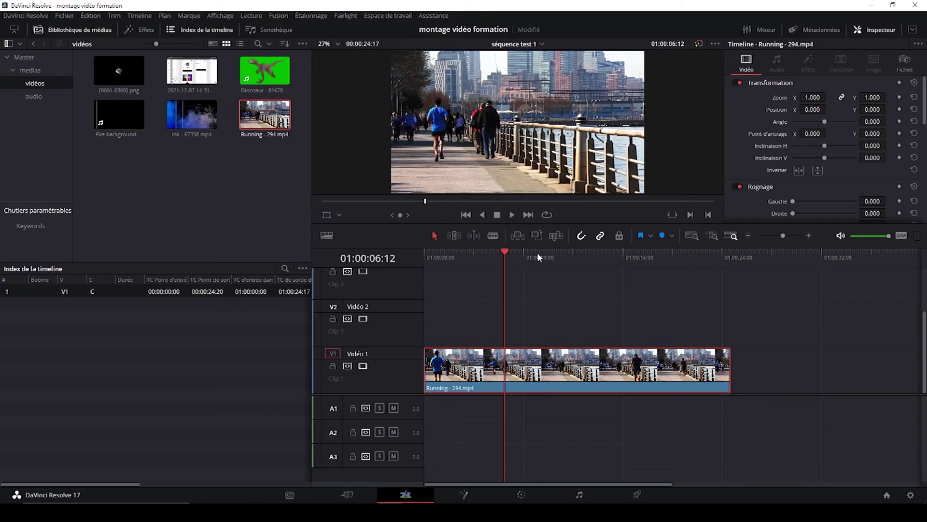
Change the speed of the whole Running clip to 300% without rippling the timeline.
right_click(546, 366)
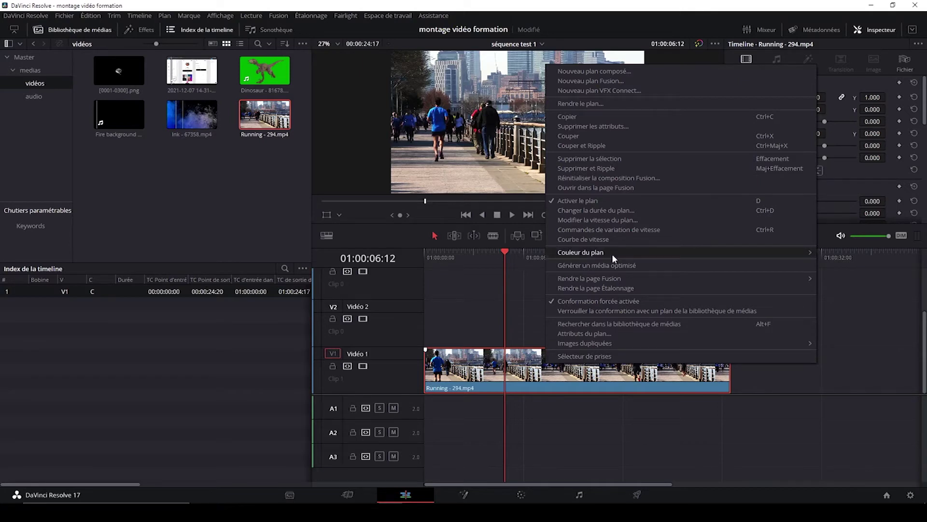
left_click(592, 220)
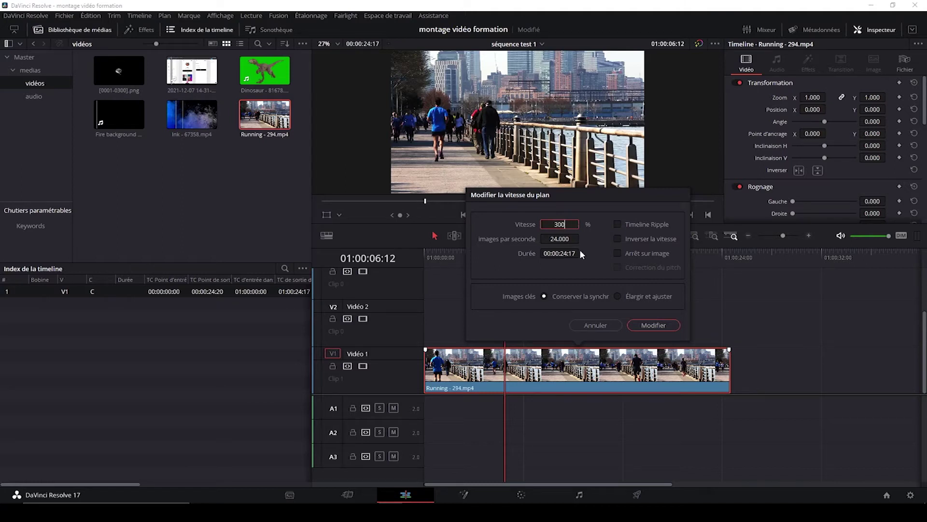
left_click(549, 238)
left_click(656, 324)
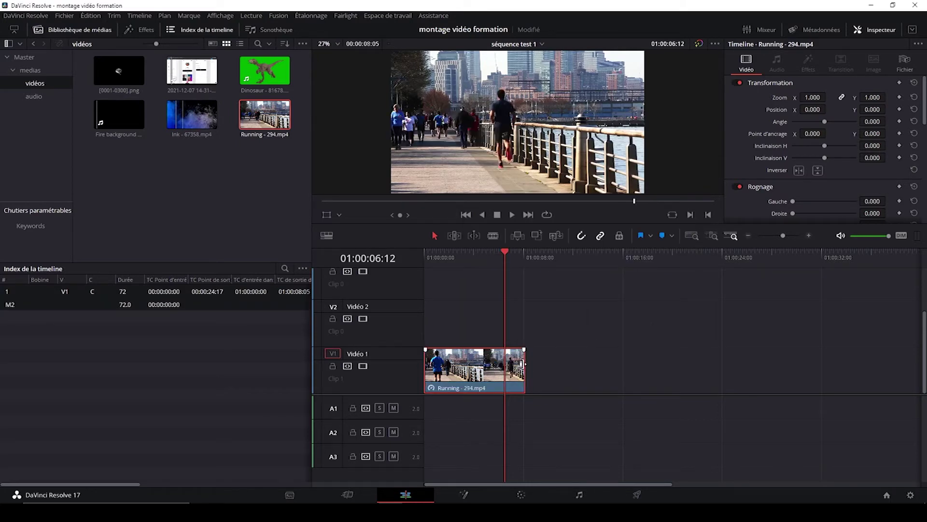
Save the project and play the Running clip back from the start of the timeline.
key("ctrl+s")
left_click_drag(444, 250, 399, 250)
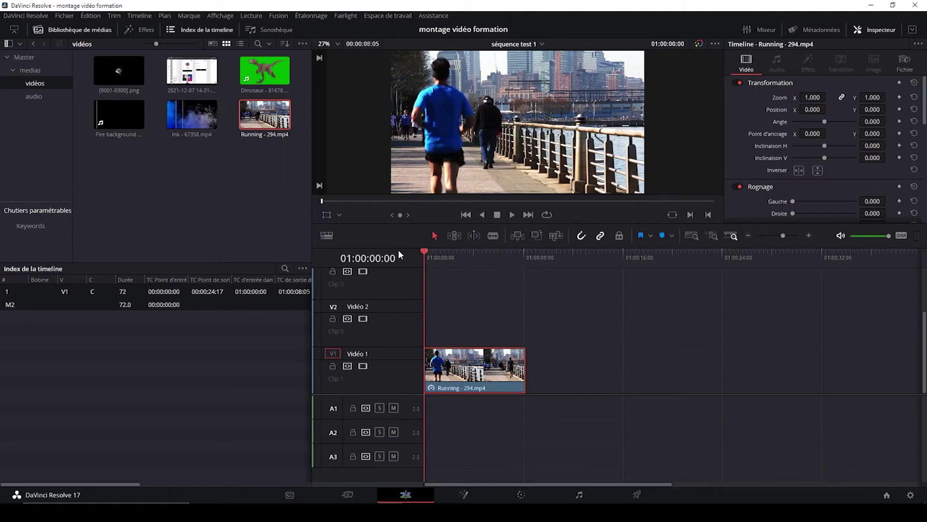
left_click(511, 215)
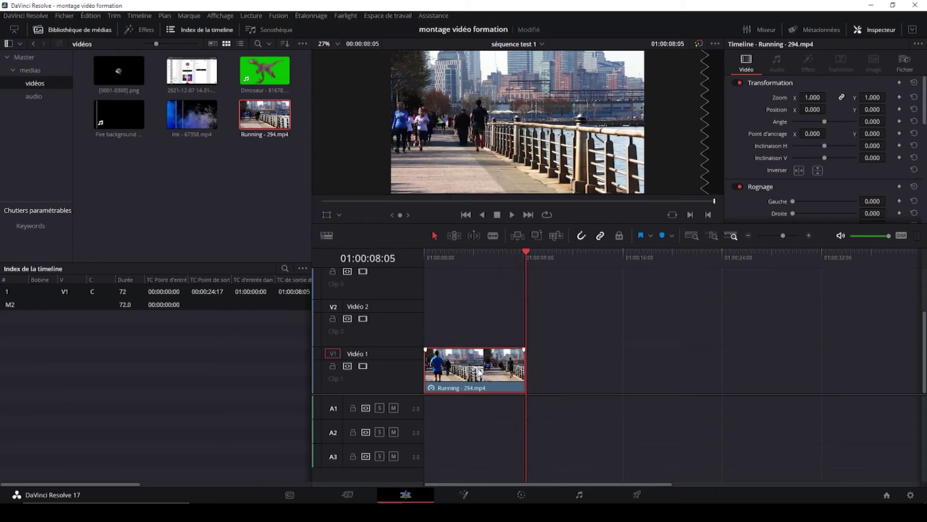
Set the Running clip's speed back to 100% and extend its end to the full 00:00:24:17 length.
right_click(480, 372)
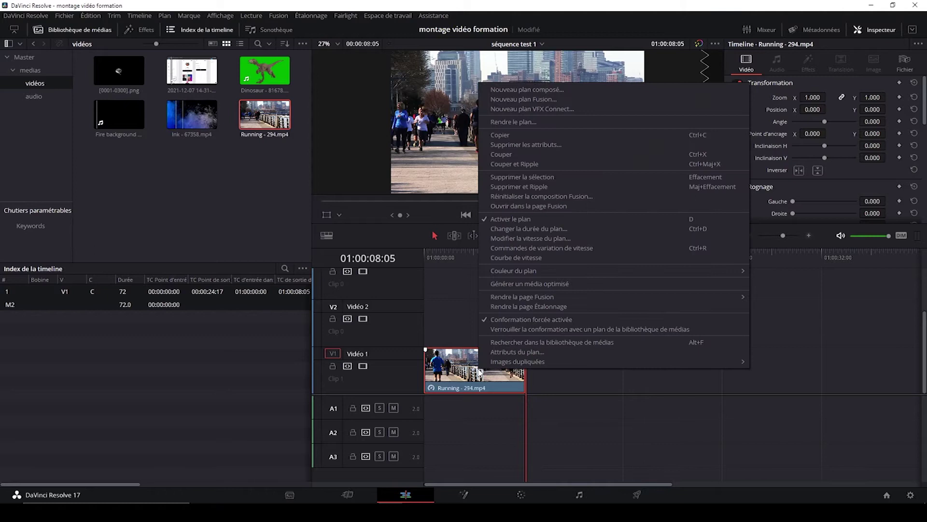
left_click(534, 240)
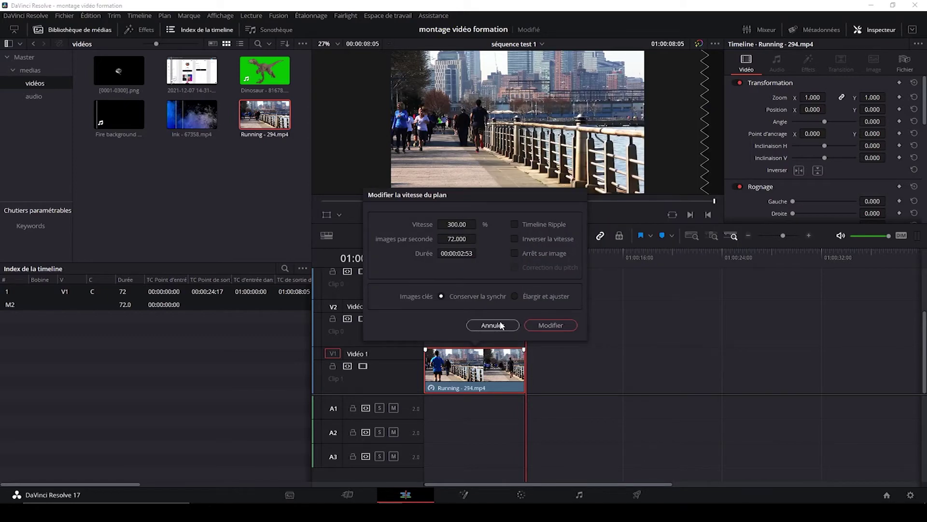
left_click(456, 224)
key("Return")
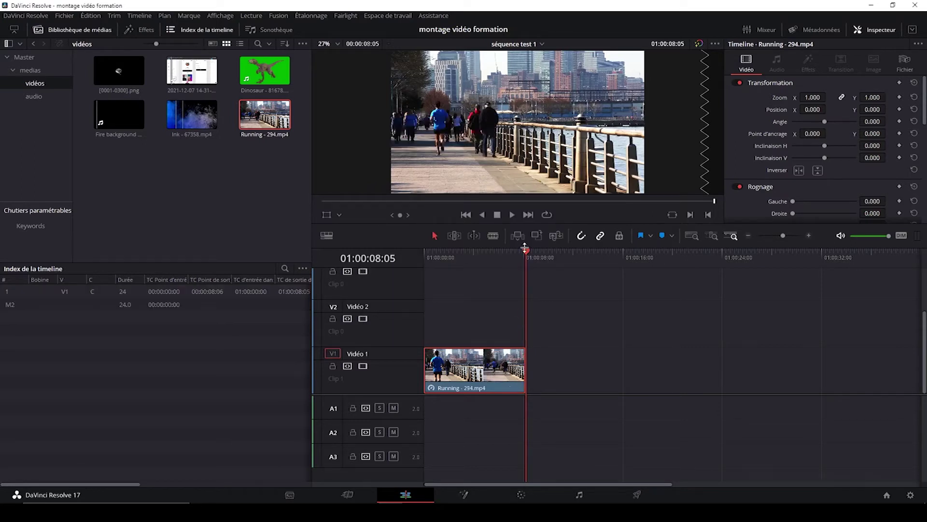
left_click_drag(525, 370, 752, 368)
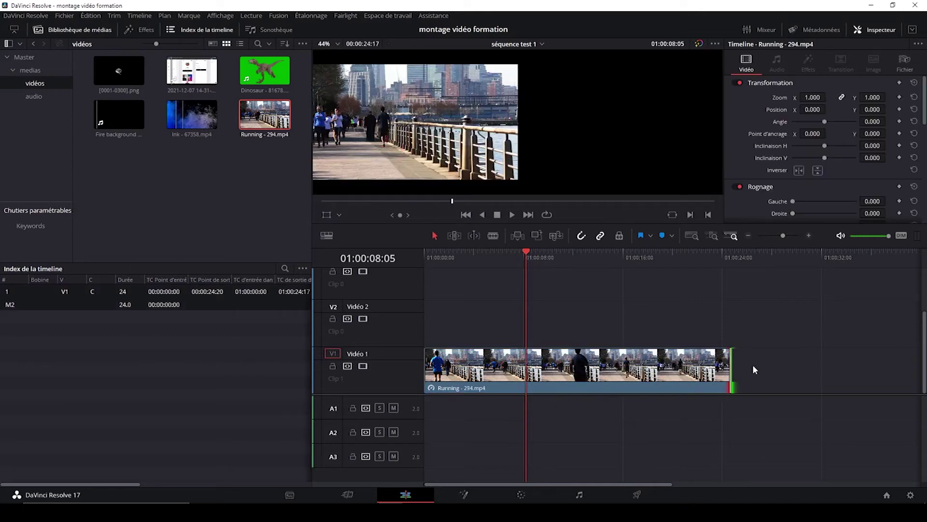
Scrub through the Running clip to examine the runner's passages around 4 seconds and 21 seconds.
left_click_drag(527, 252, 677, 256)
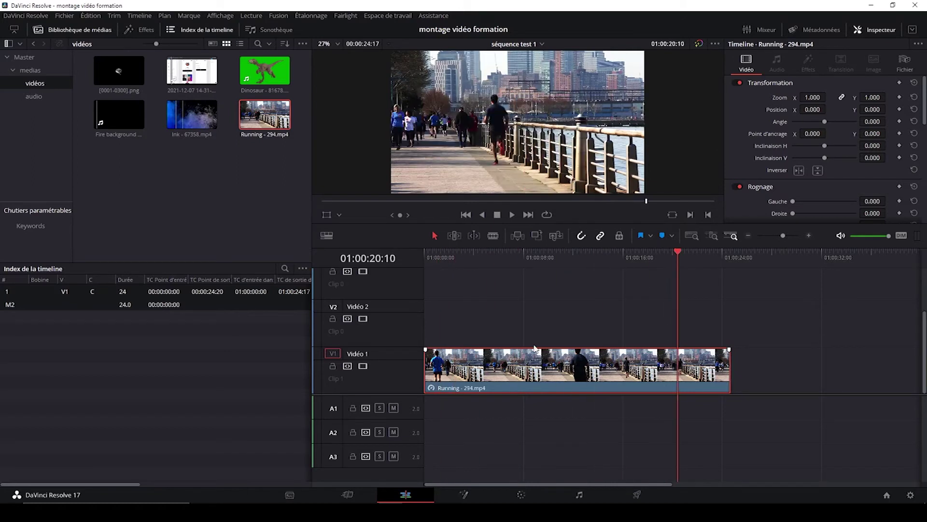
right_click(581, 375)
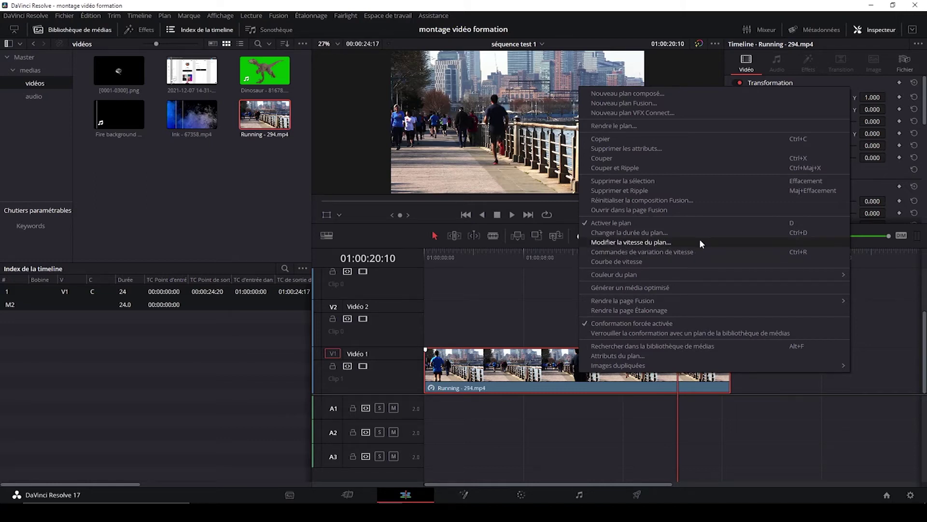
left_click(532, 376)
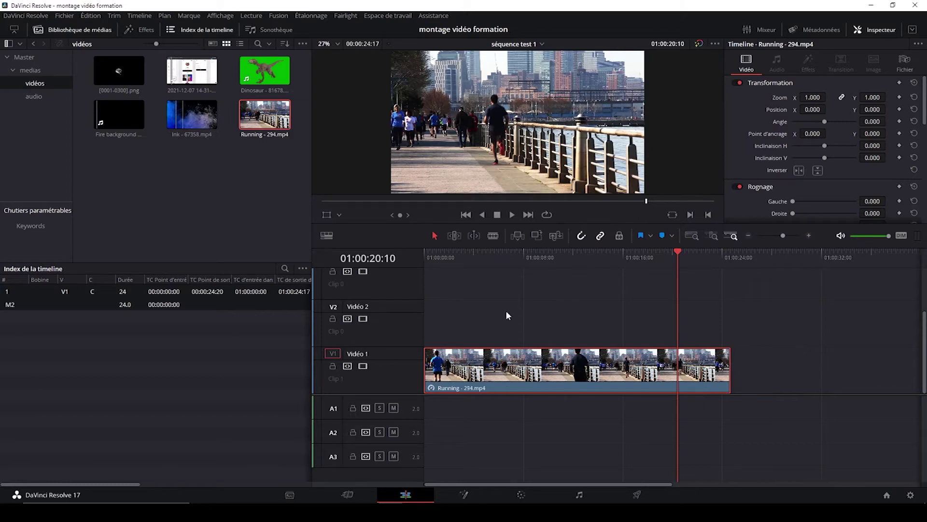
left_click(427, 251)
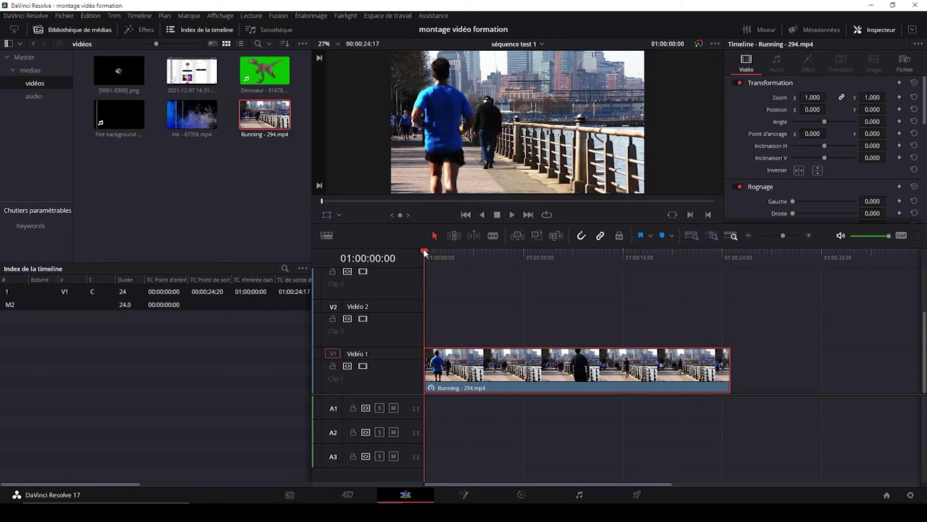
left_click_drag(425, 252, 474, 254)
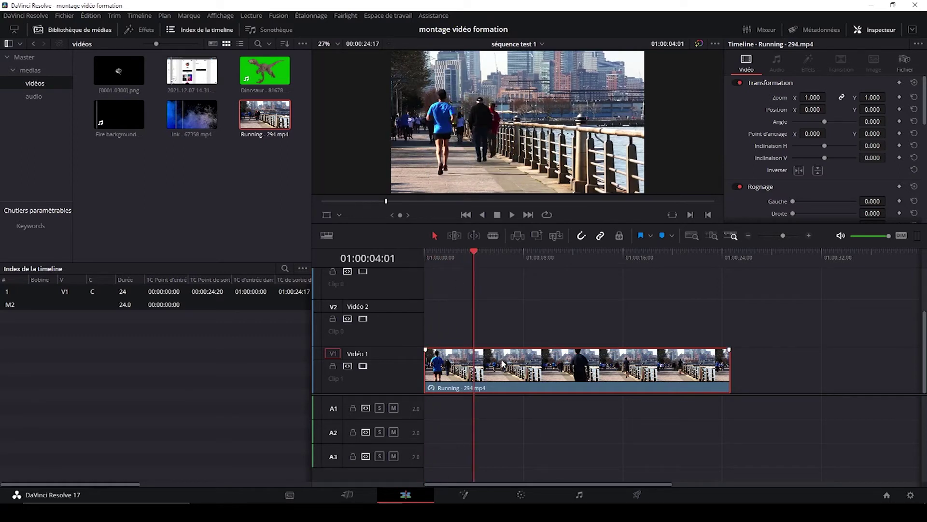
left_click_drag(474, 251, 695, 256)
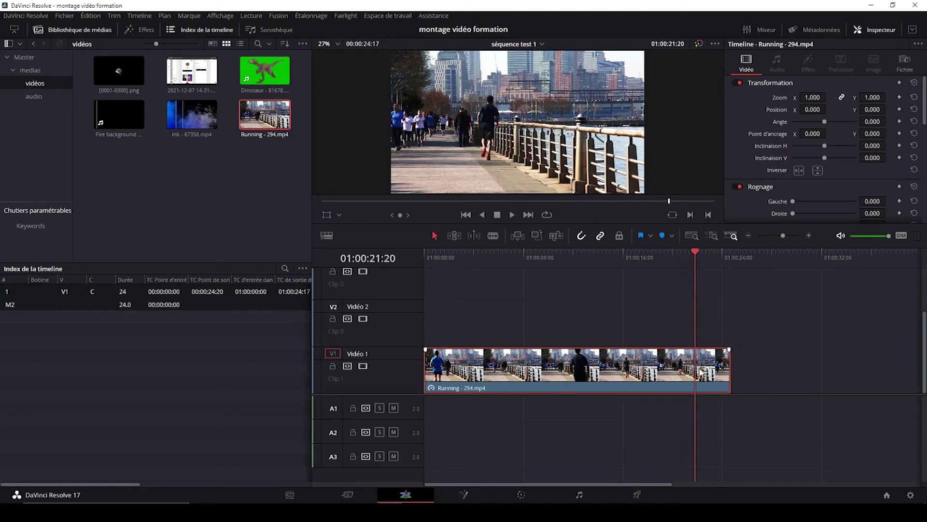
Display the speed variation (retime) controls on the Running clip in the timeline.
right_click(535, 371)
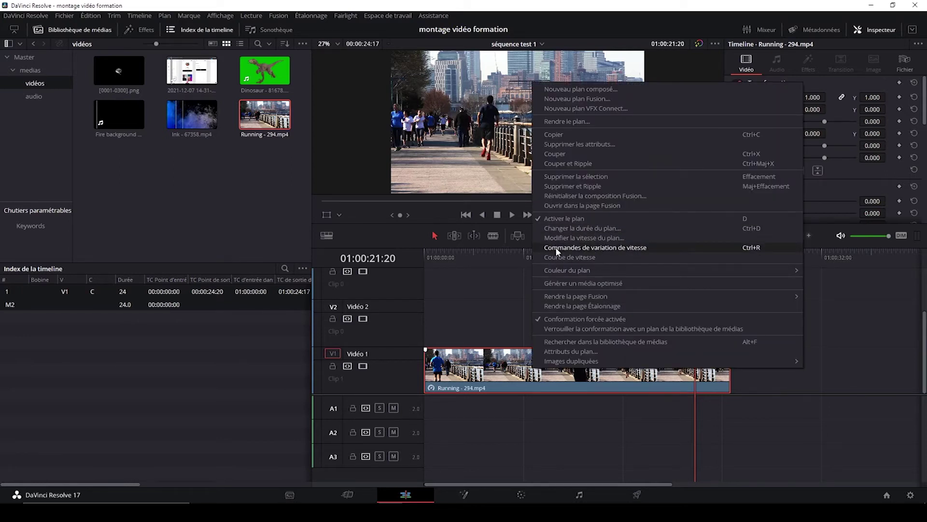
left_click(610, 249)
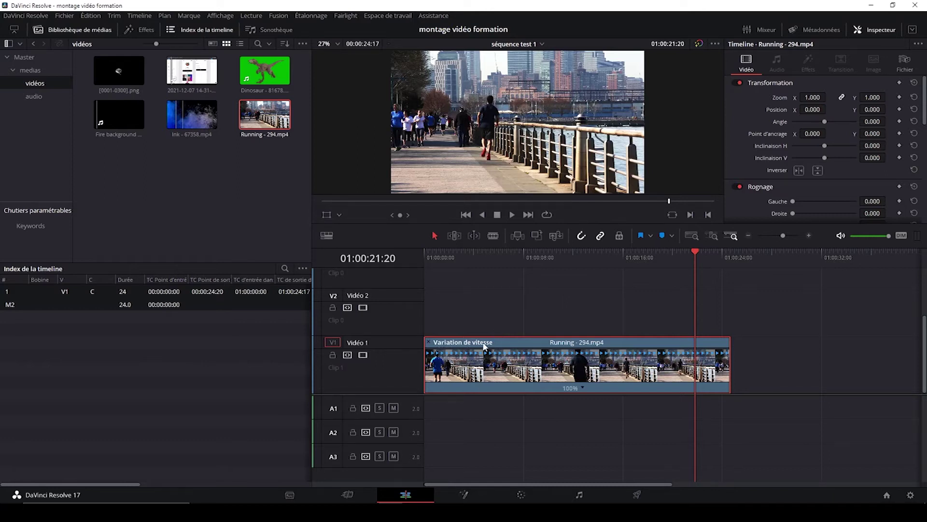
Set the whole Running clip to 400% with the retime controls and preview it from the start.
left_click(581, 387)
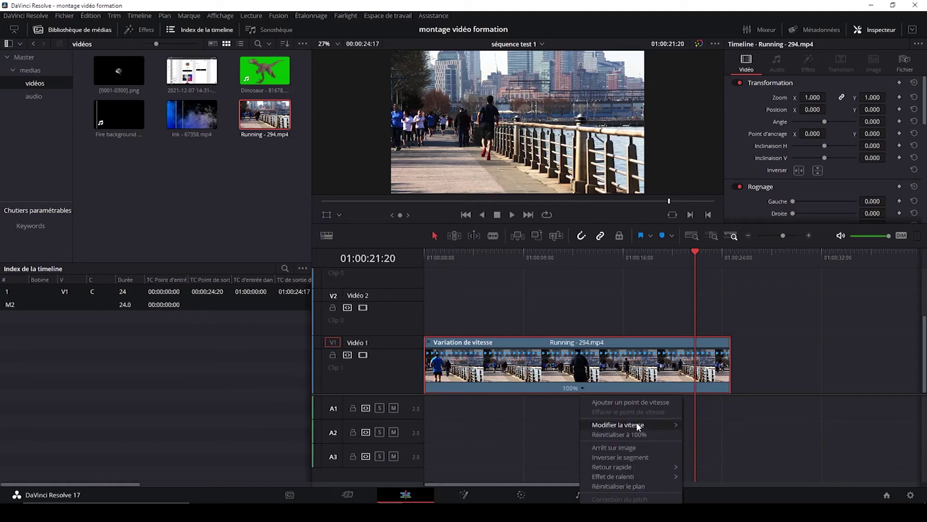
mouse_move(631, 426)
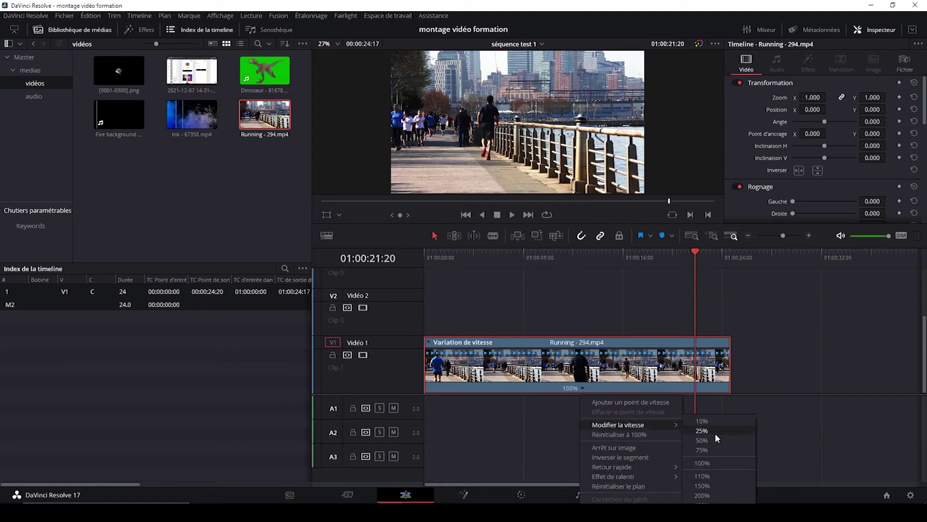
left_click(702, 505)
left_click_drag(445, 253, 410, 252)
key("space")
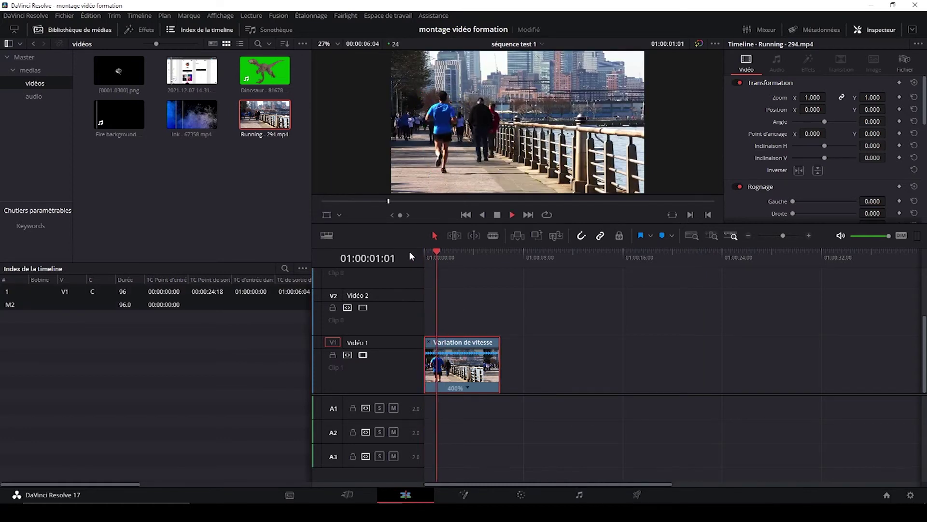
key("space")
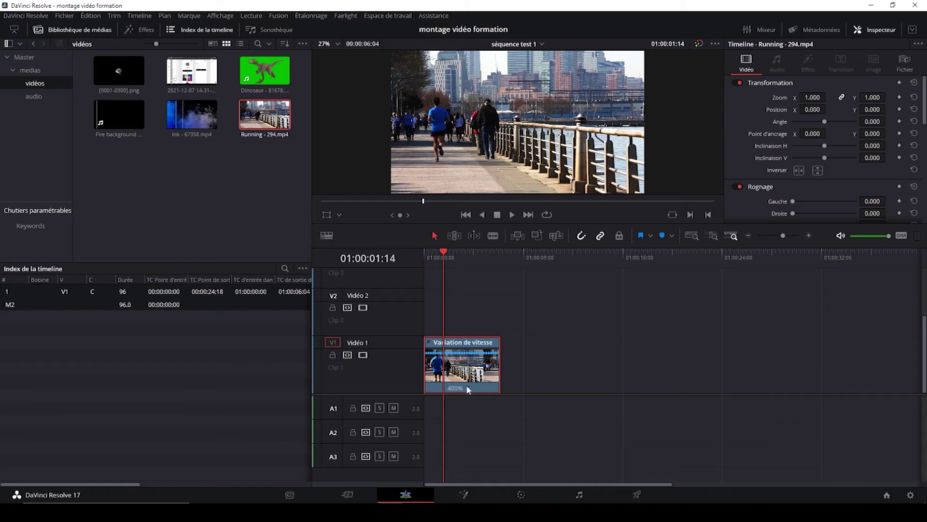
Reset the Running clip's speed to 100% from its retime controls.
left_click(468, 388)
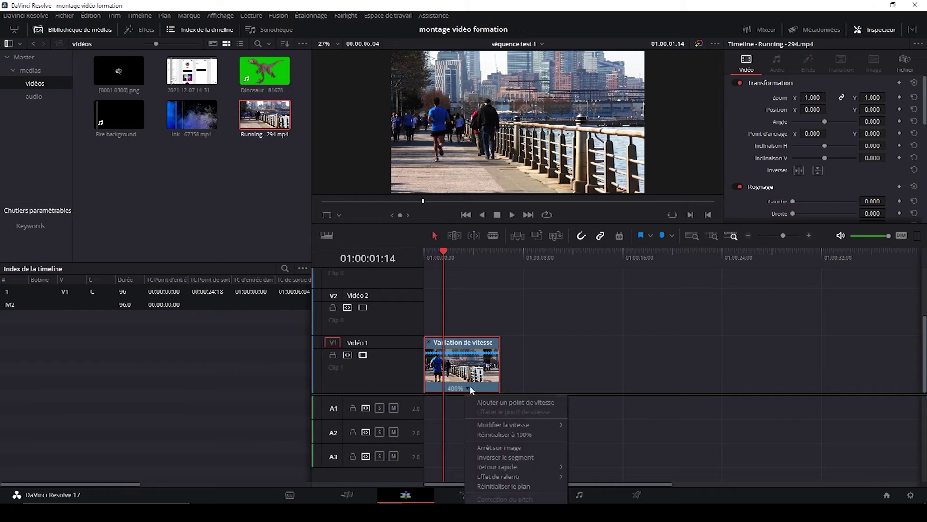
left_click(509, 434)
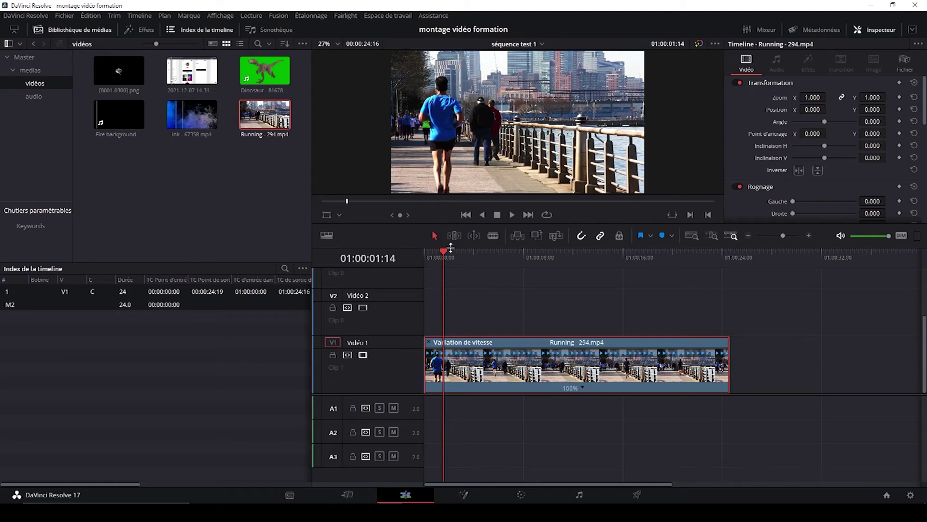
Add a speed point to the Running clip at 01:00:04:00.
left_click_drag(444, 253, 473, 256)
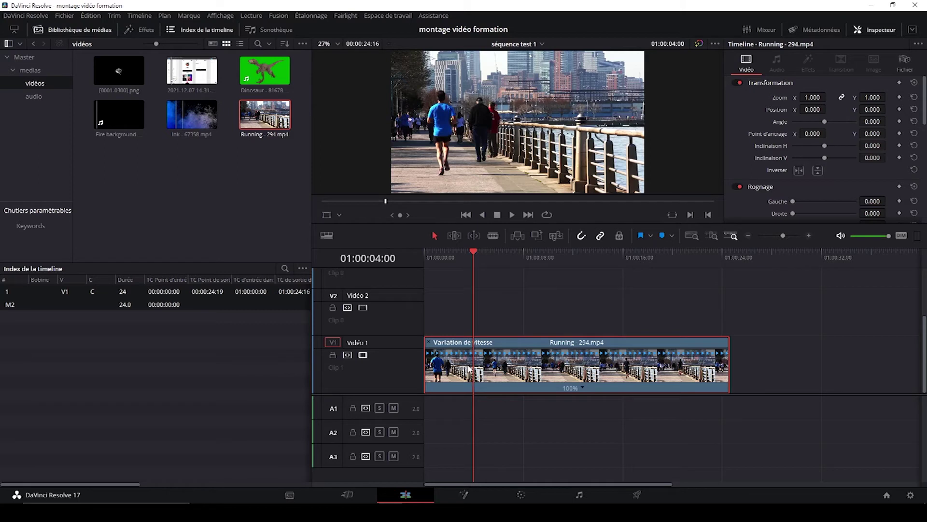
left_click(582, 388)
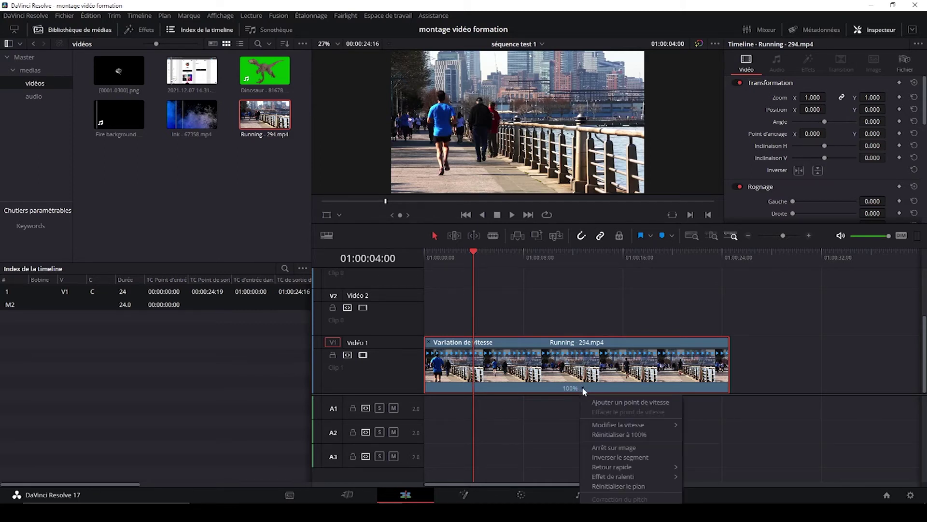
left_click(627, 401)
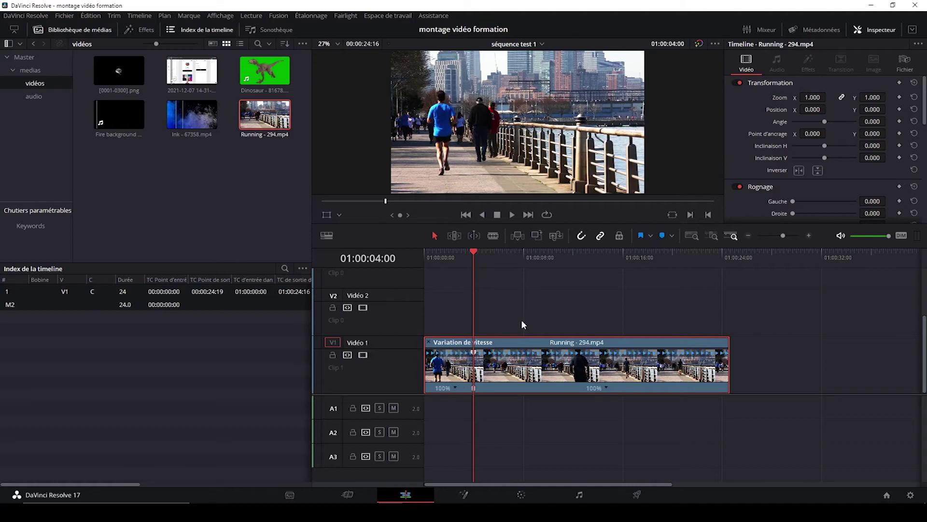
Add a second speed point to the Running clip at 01:00:20:21.
left_click_drag(474, 254, 685, 278)
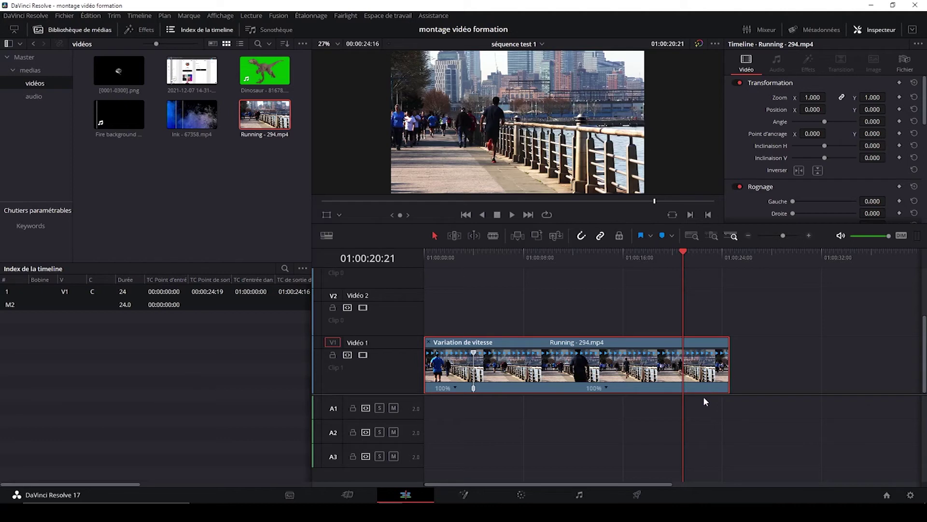
left_click(607, 388)
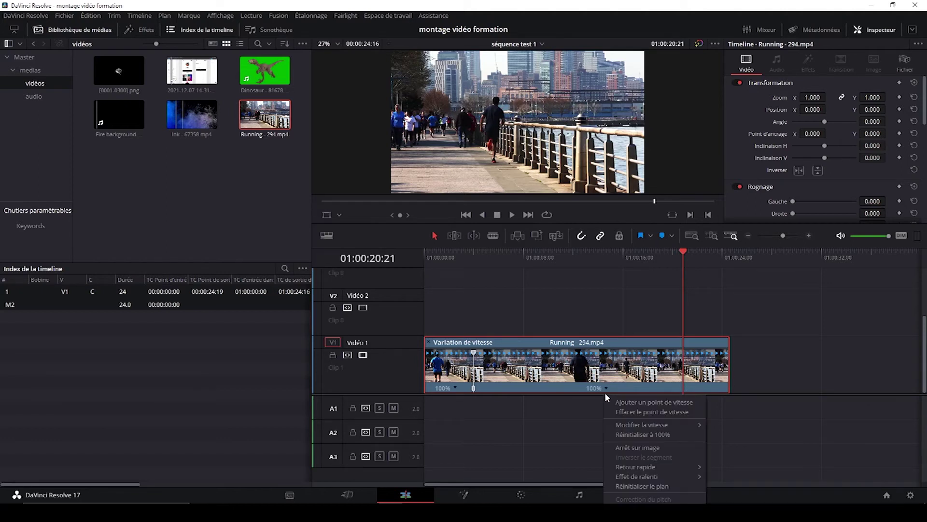
left_click(649, 405)
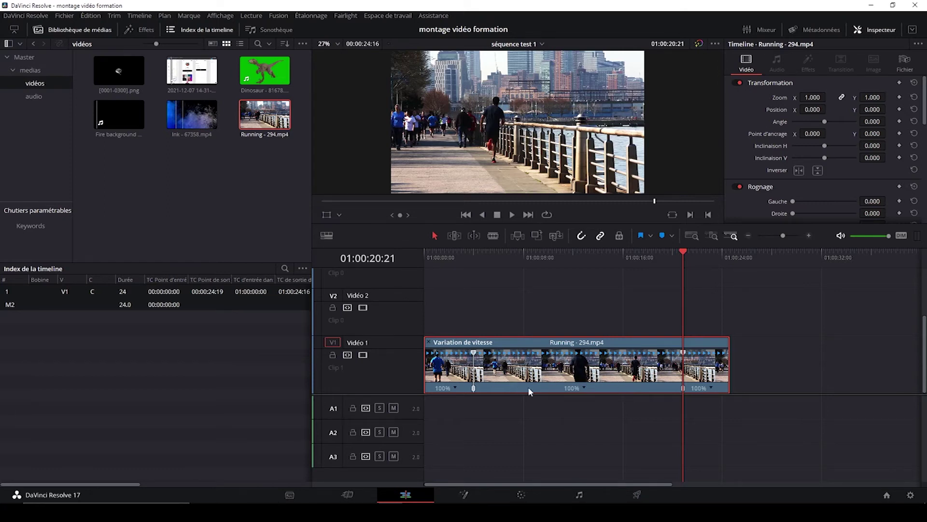
Set the middle segment between the two speed points to 400% and play the clip from the start.
left_click(584, 388)
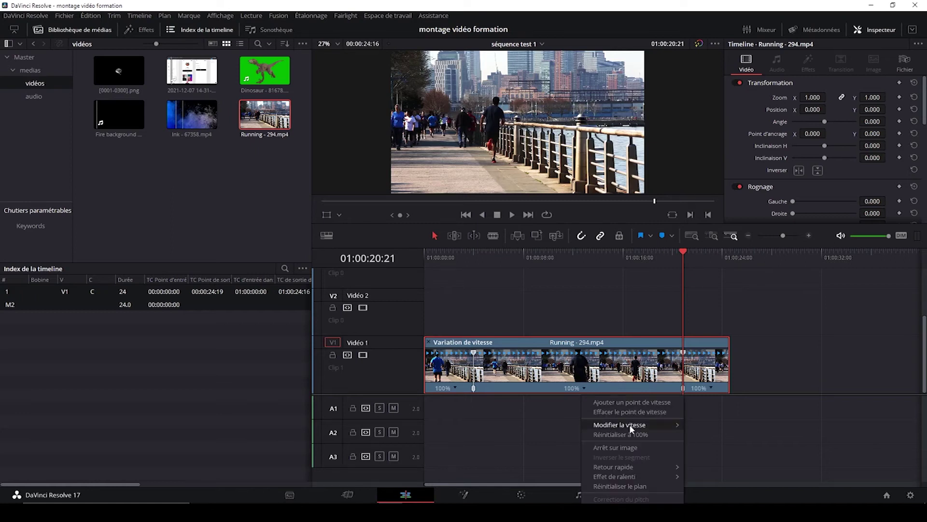
mouse_move(638, 425)
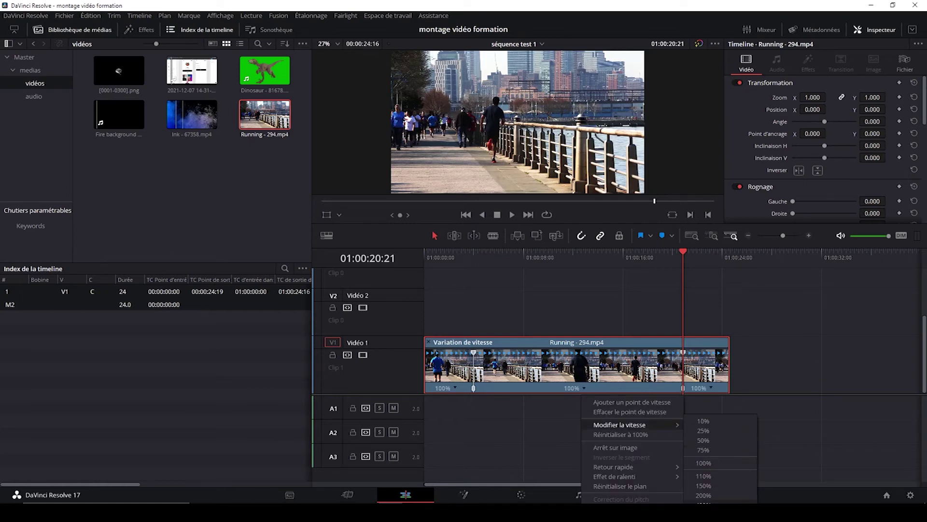
left_click(714, 506)
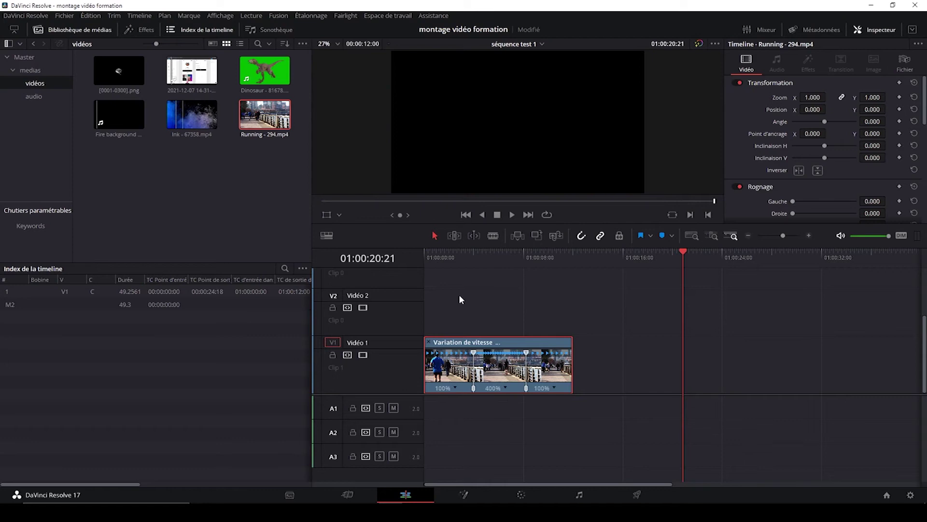
key("Home")
left_click(512, 214)
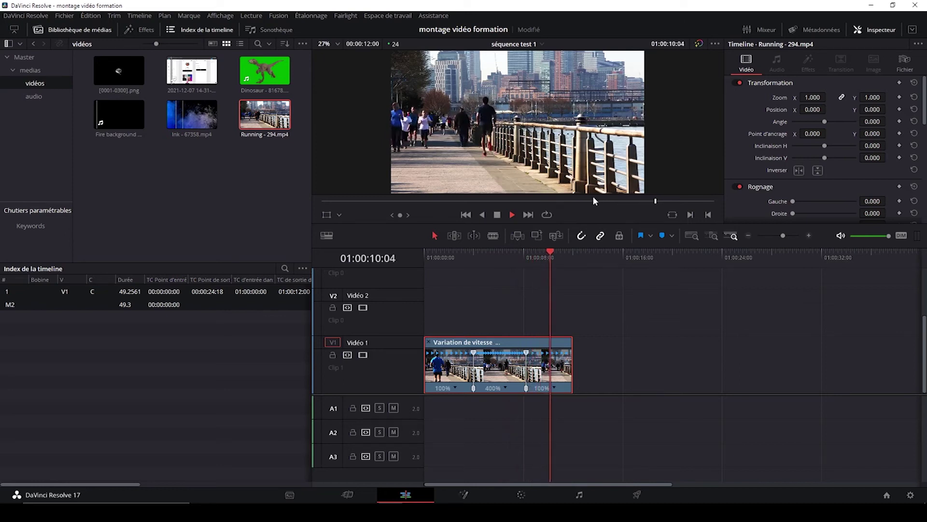
Slow the middle segment to about 62% by moving the second speed point later in time, and play part of that segment.
key("space")
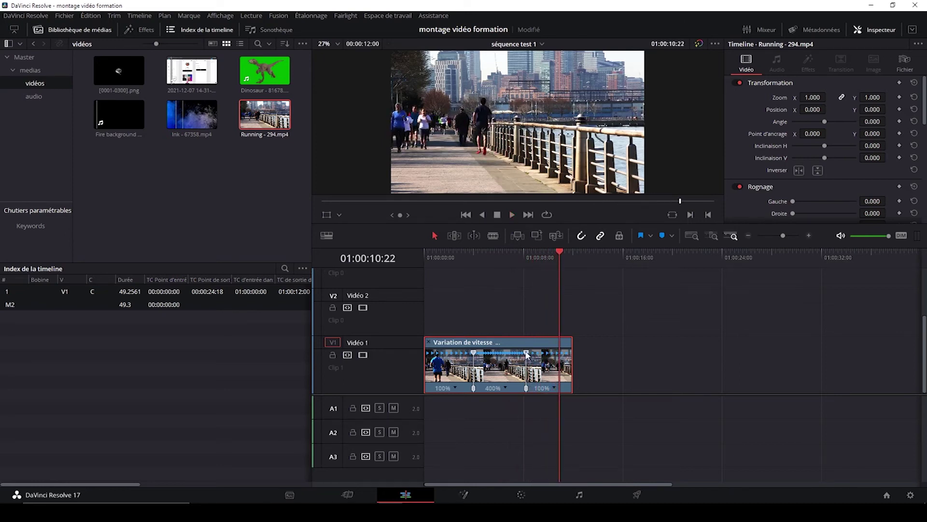
left_click_drag(528, 355, 813, 361)
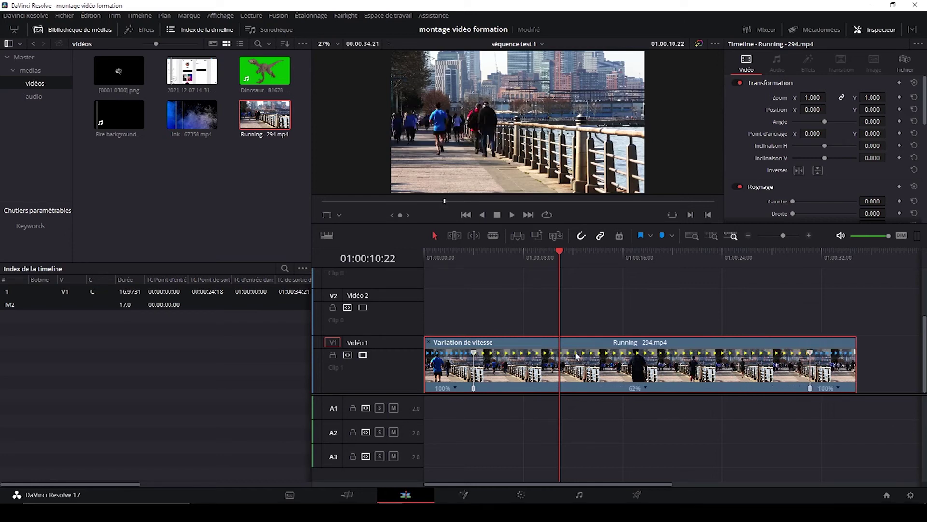
left_click(491, 256)
left_click(512, 214)
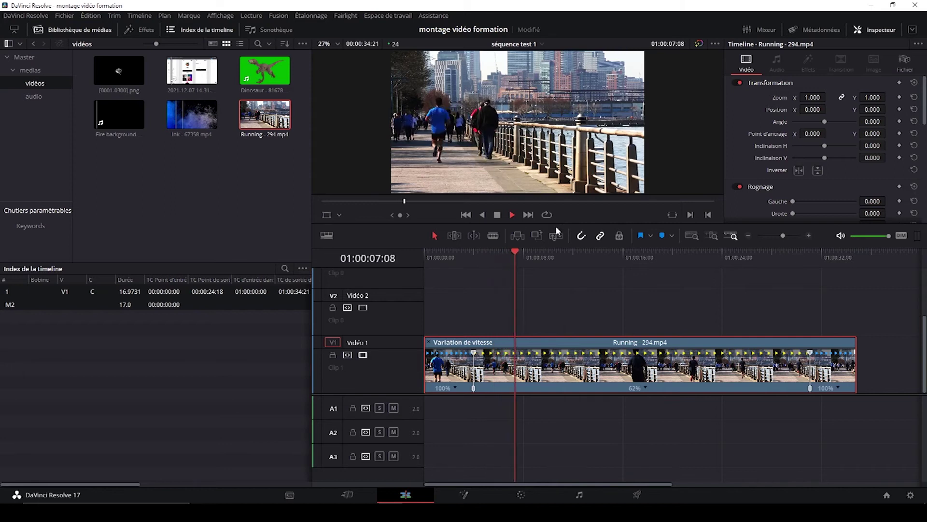
left_click(497, 215)
Speed the middle segment up to about 611% by moving the second speed point back toward the first, and deselect the clip.
left_click_drag(813, 356, 508, 372)
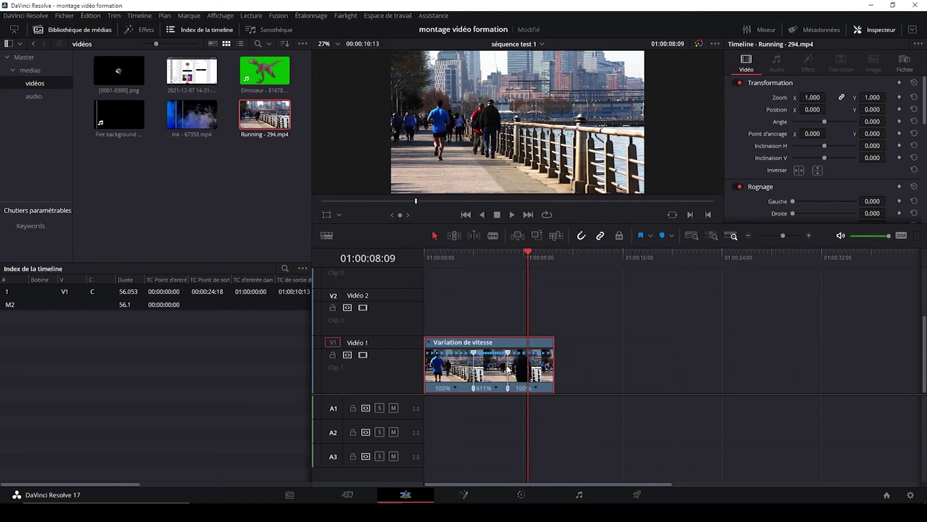
left_click(627, 385)
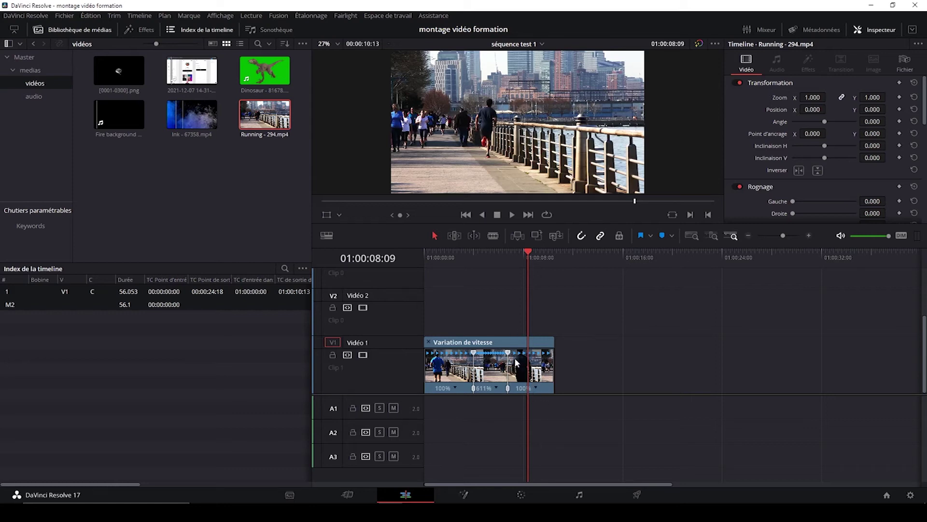
left_click(534, 387)
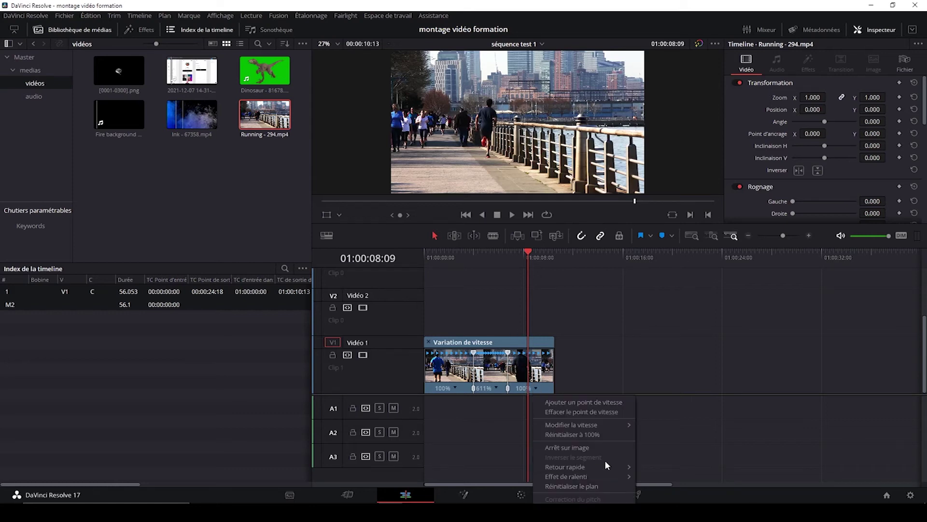
mouse_move(608, 469)
mouse_move(595, 422)
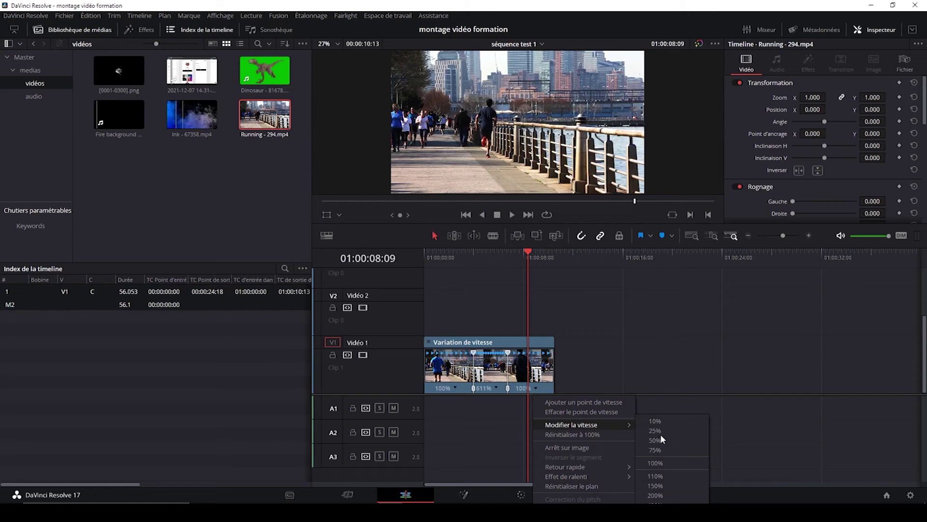
left_click(651, 347)
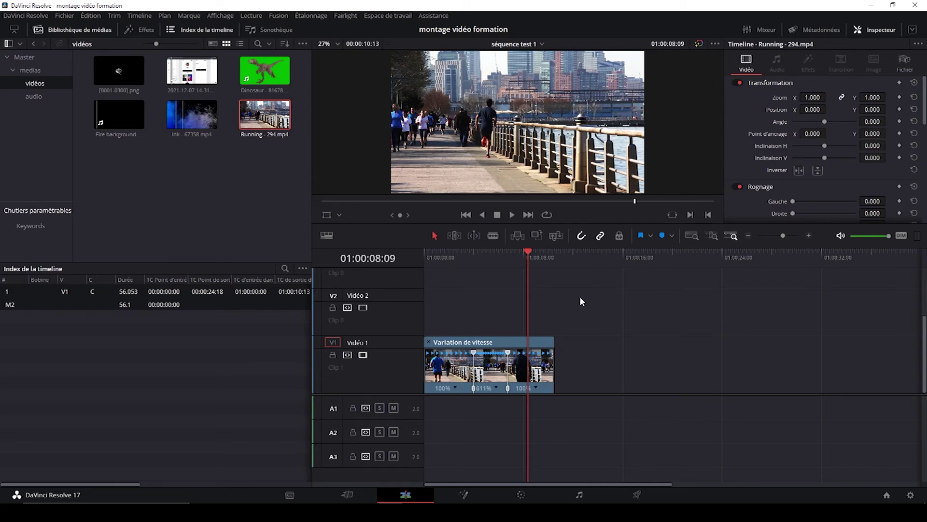
Enable dynamic zoom (Zoom dynamique) on the Running clip and play it from the start.
left_click(426, 253)
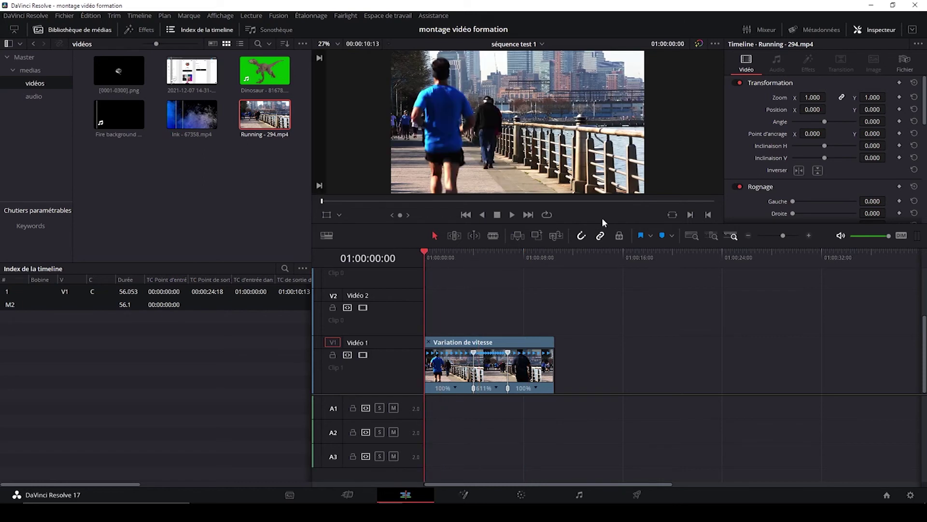
scroll(787, 122, "down", 6)
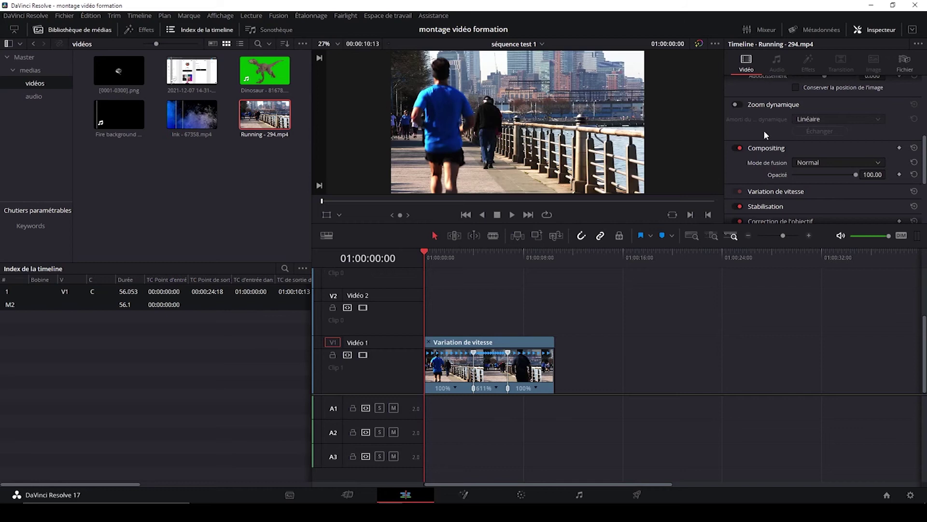
left_click(546, 355)
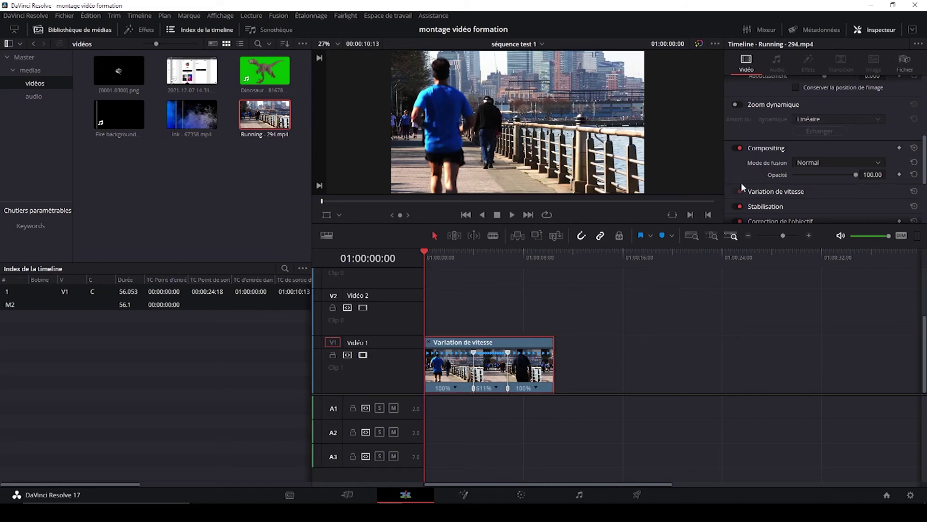
scroll(783, 168, "up", 1)
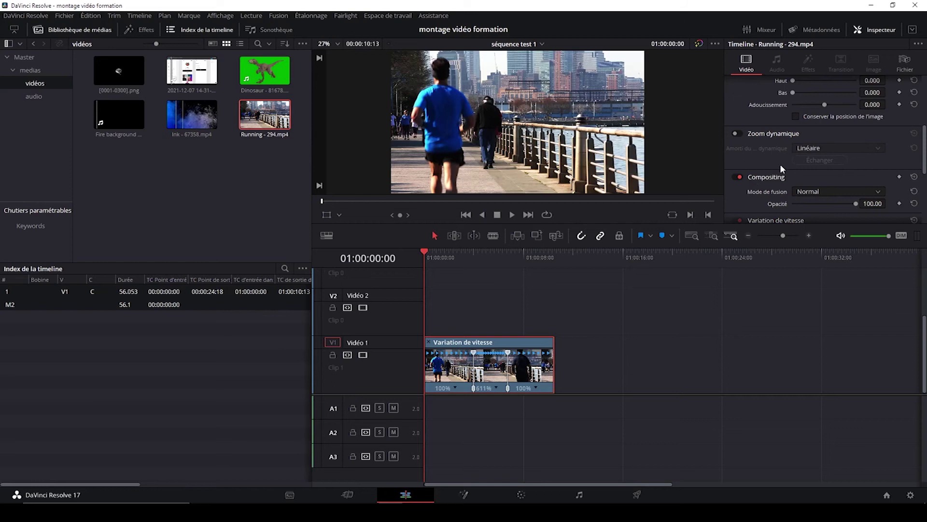
left_click(734, 132)
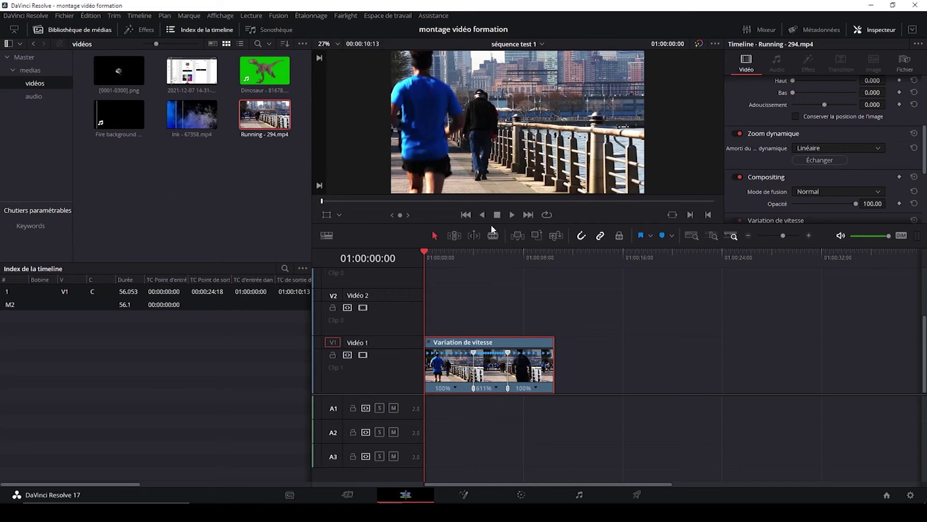
left_click(513, 214)
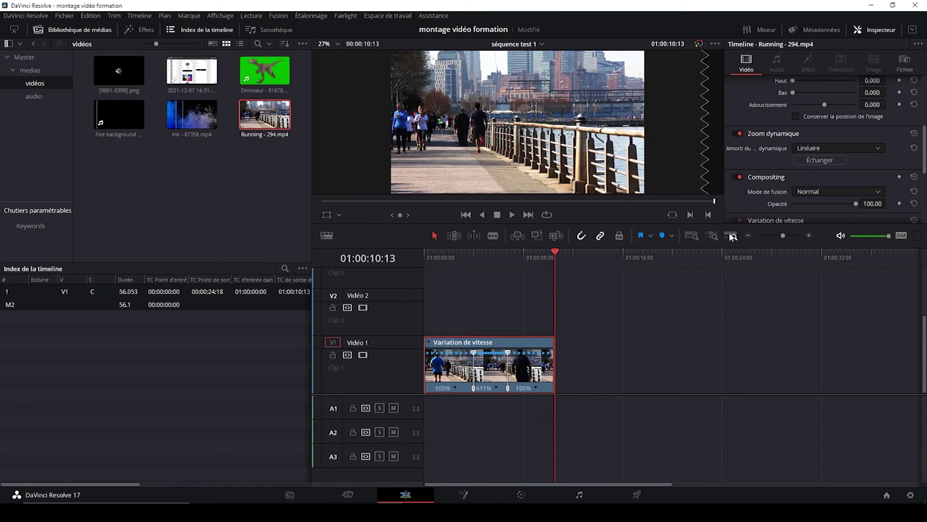
Swap the dynamic zoom's start and end framing to reverse its direction, and play the clip from the start.
key("Home")
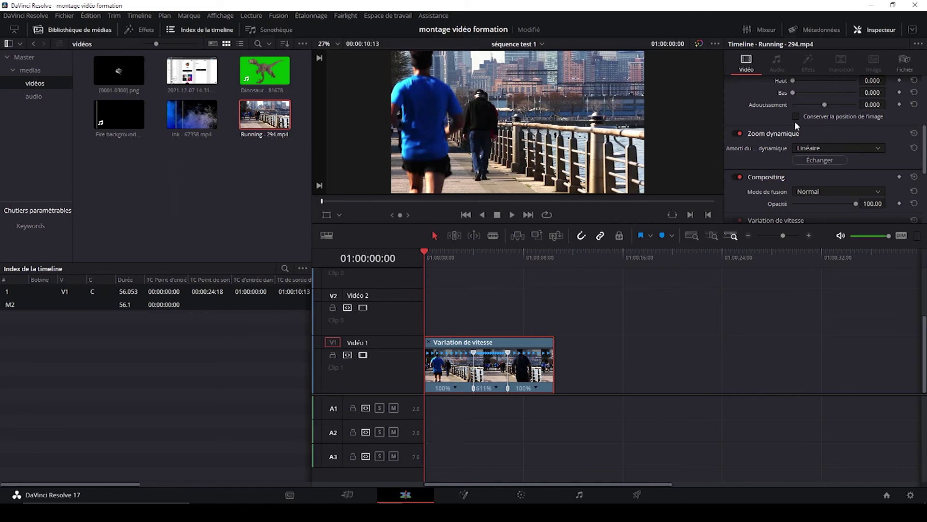
left_click(819, 161)
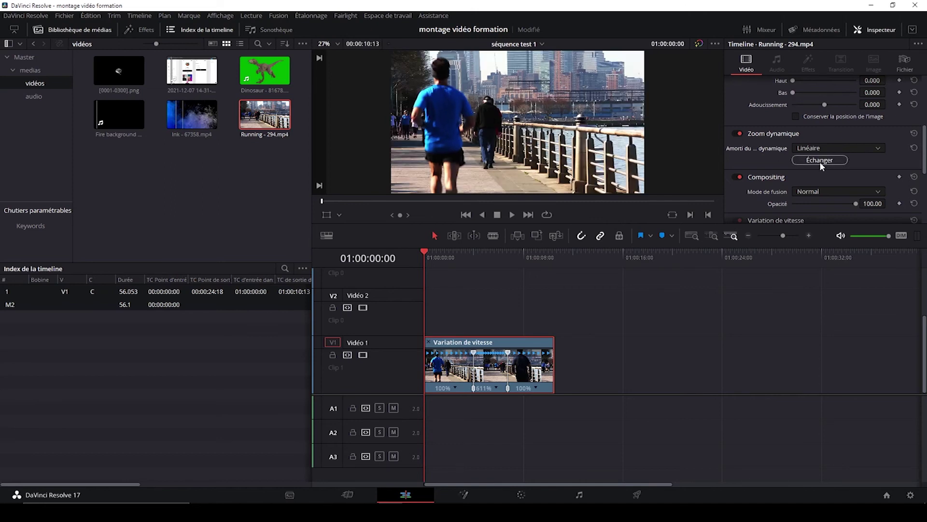
left_click(513, 215)
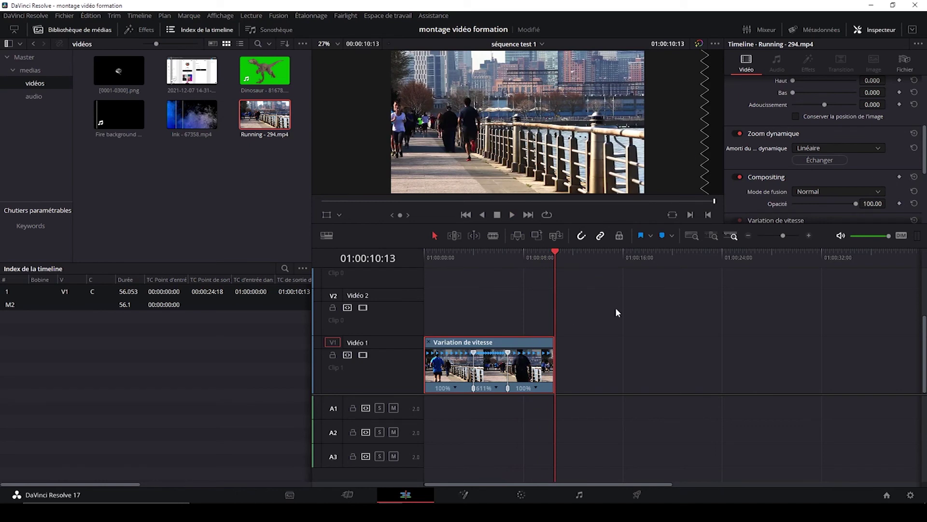
Set the dynamic zoom's easing to Amorti arrivée and play the opening of the clip.
left_click(498, 256)
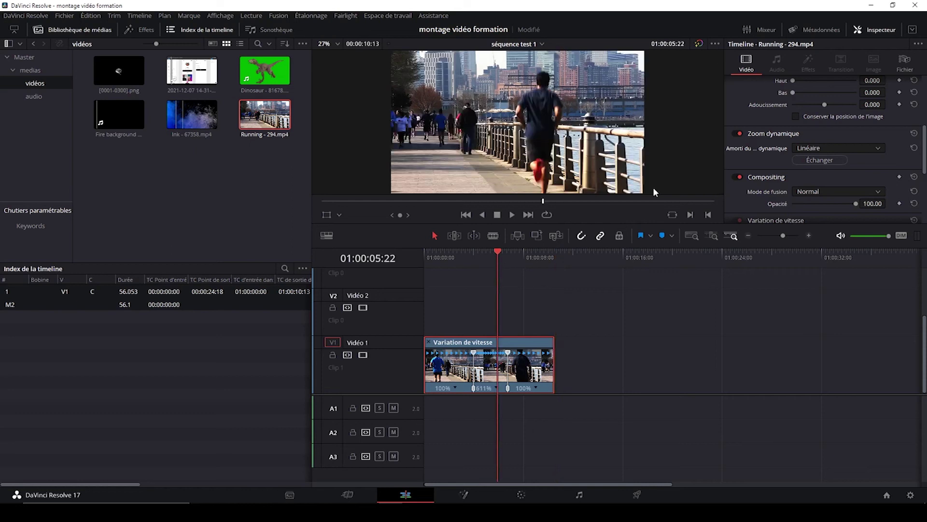
left_click(821, 149)
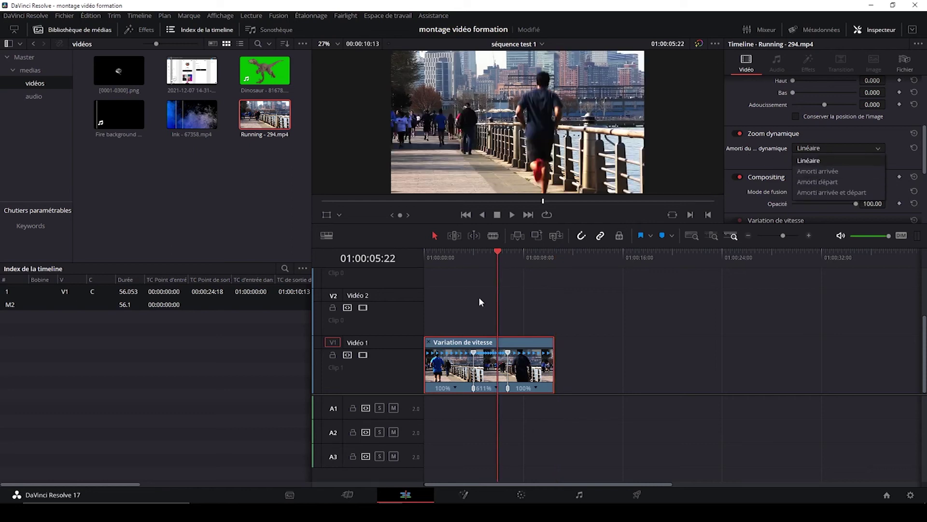
left_click(818, 171)
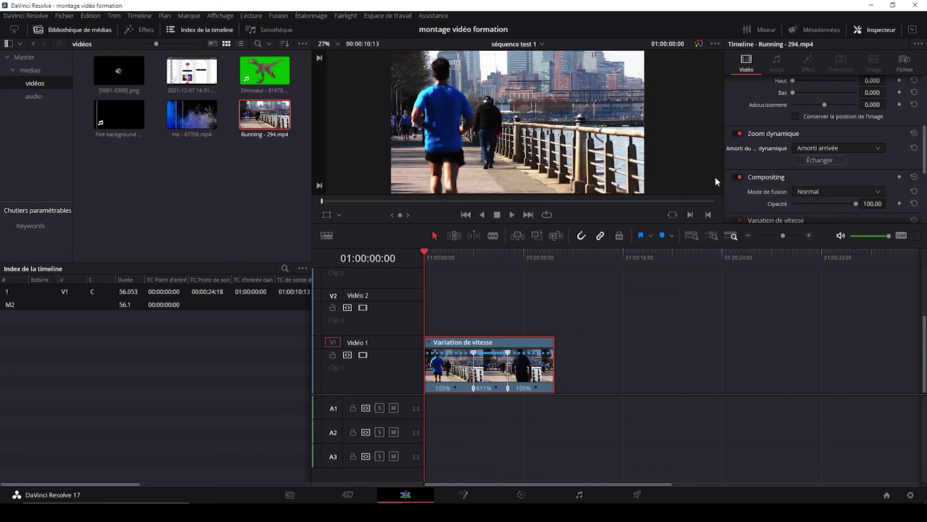
left_click(511, 215)
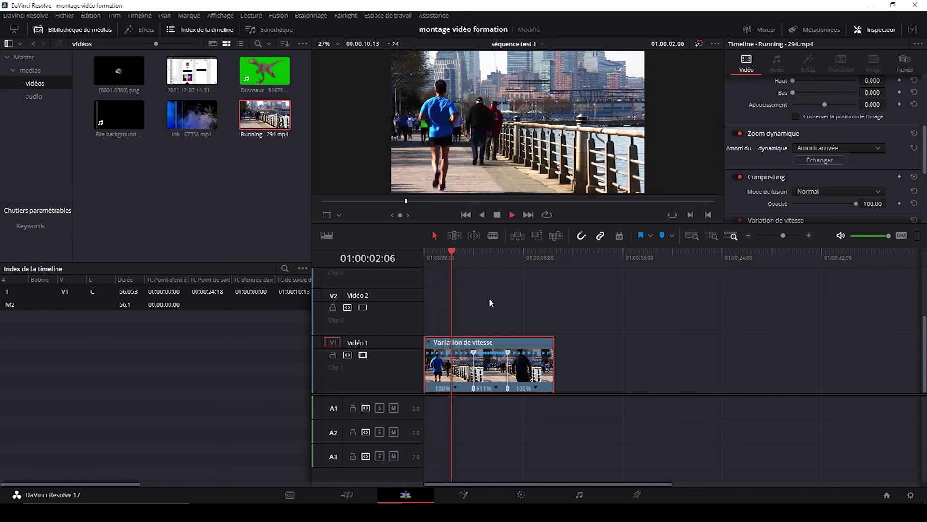
left_click(497, 214)
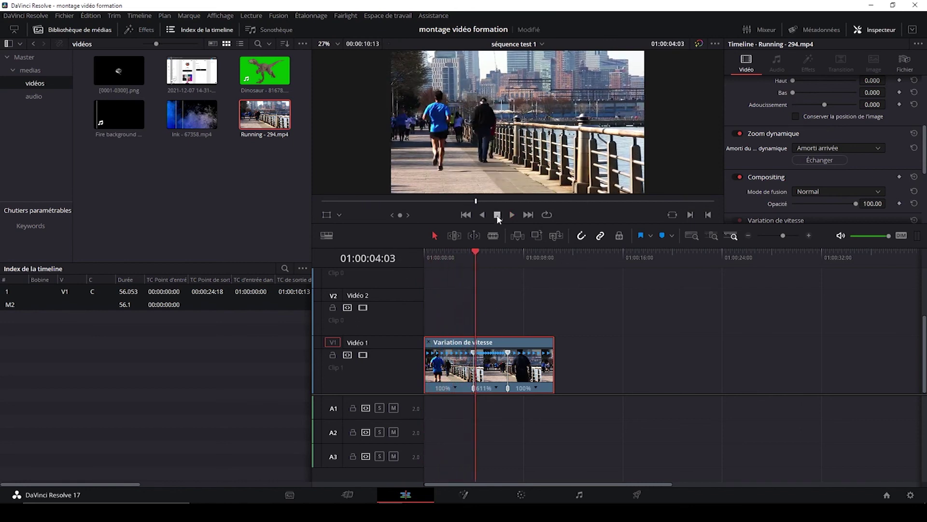
Set the dynamic zoom's easing to Amorti départ and play the clip from the start.
left_click(828, 149)
left_click(818, 181)
key("Home")
left_click(512, 215)
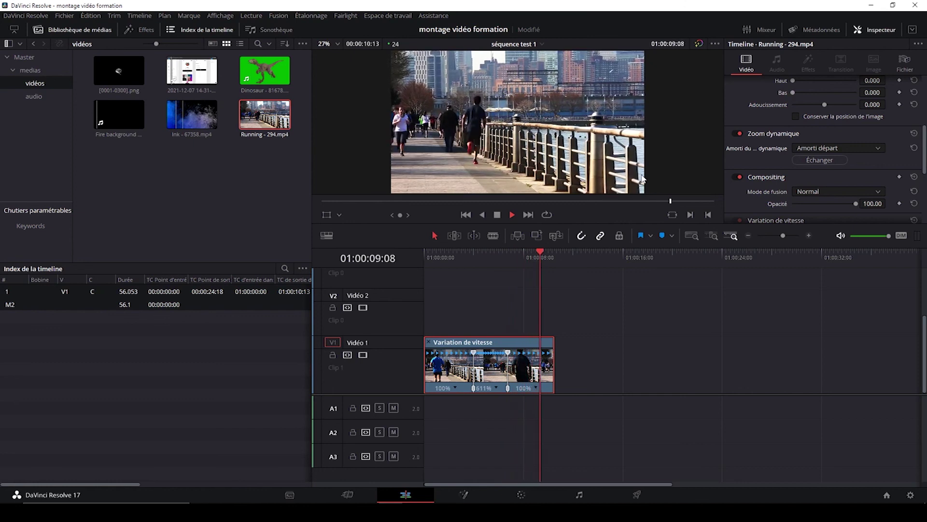
Set the dynamic zoom's easing to Amorti arrivée et départ and play the clip from the start.
left_click(493, 252)
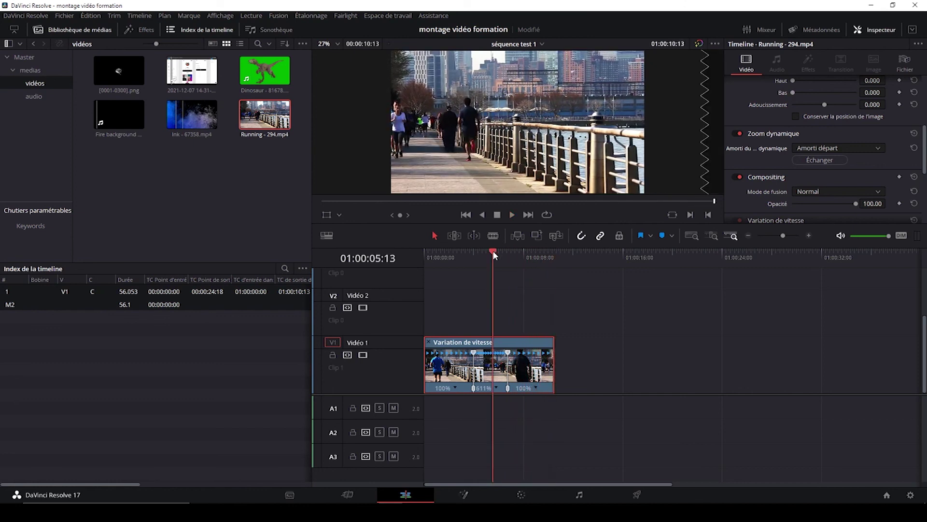
left_click(838, 146)
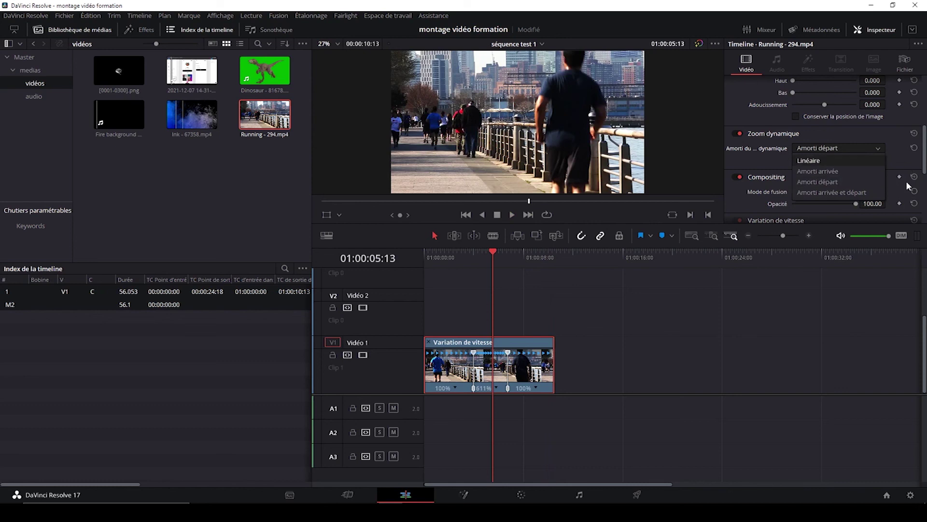
left_click(842, 192)
left_click_drag(459, 252, 399, 252)
left_click(511, 215)
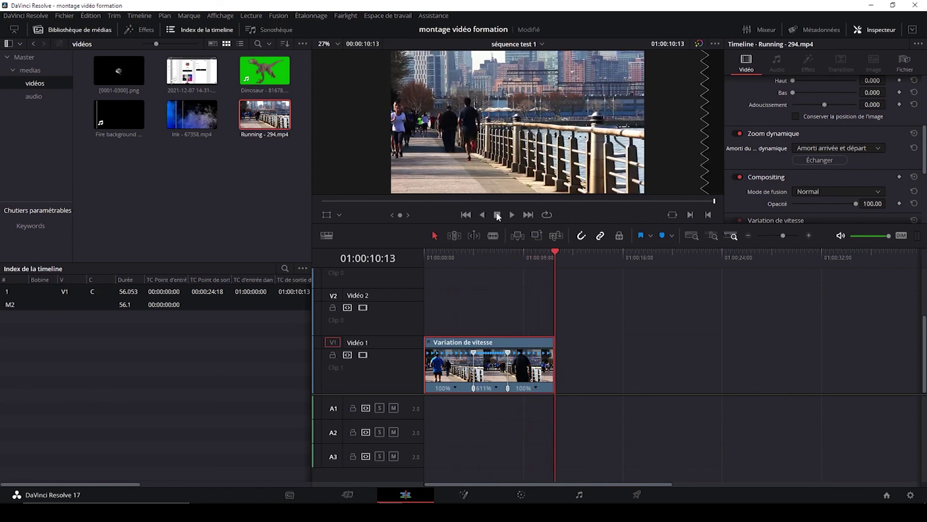
Set the dynamic zoom's easing to Linéaire and move the playhead to 01:00:05:02.
left_click(831, 148)
left_click(811, 192)
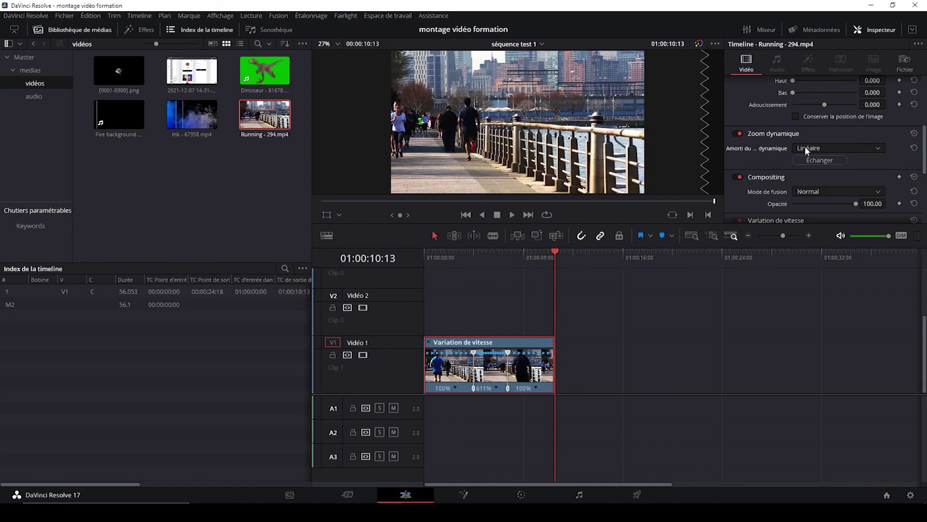
left_click(487, 254)
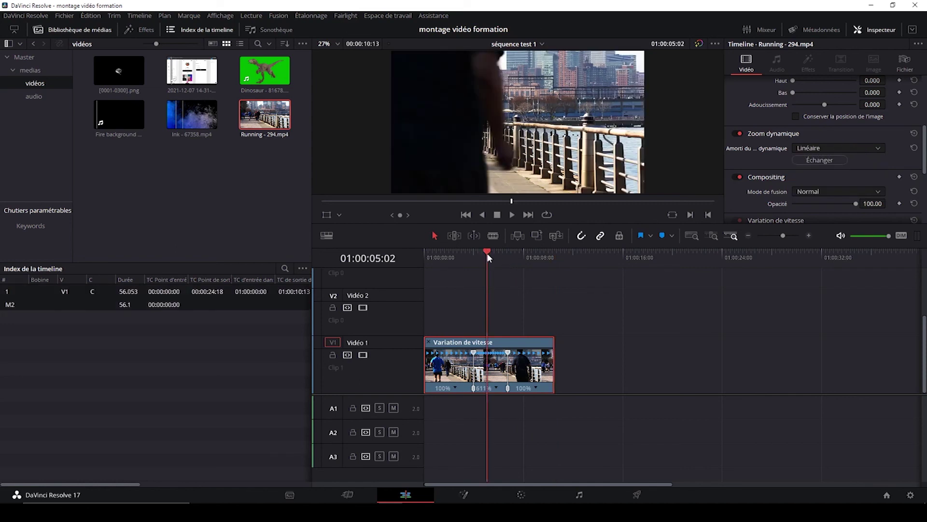